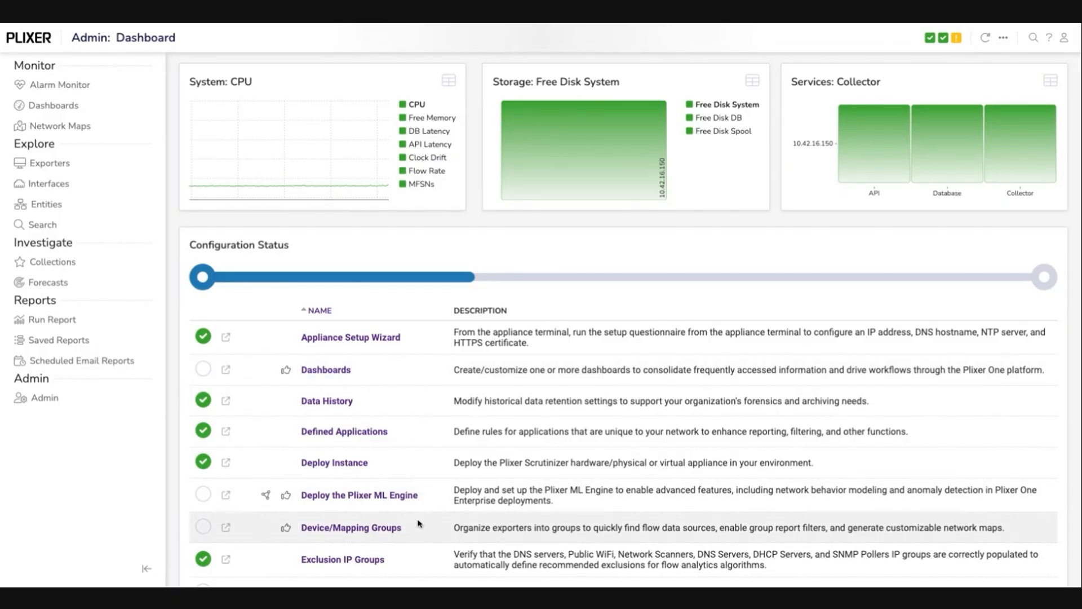
Look over the configuration status checklist and open the Security Groups page of the Alarm Monitor administration.
{"action": "scroll", "coordinate": [449, 523], "scroll_direction": "down", "scroll_amount": 3}
{"action": "scroll", "coordinate": [449, 523], "scroll_direction": "down", "scroll_amount": 2}
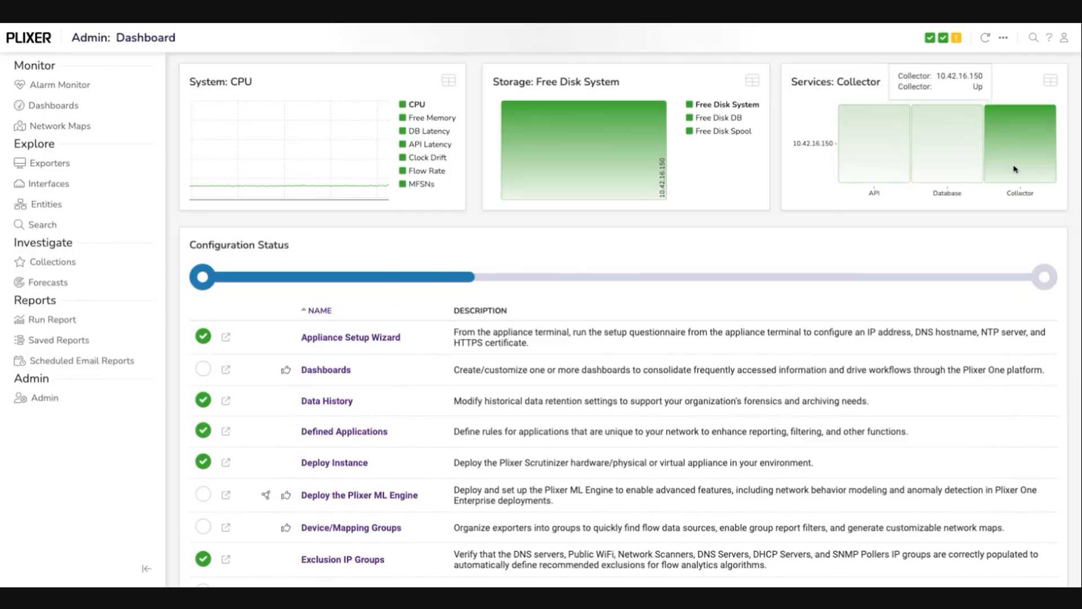
{"action": "left_click", "coordinate": [1003, 37]}
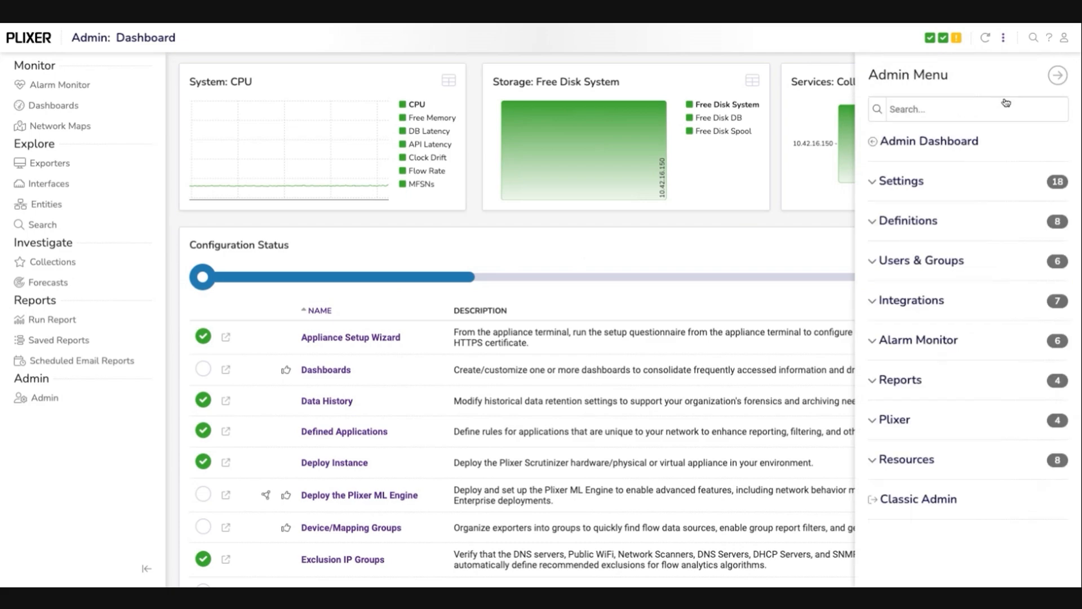
{"action": "left_click", "coordinate": [916, 341]}
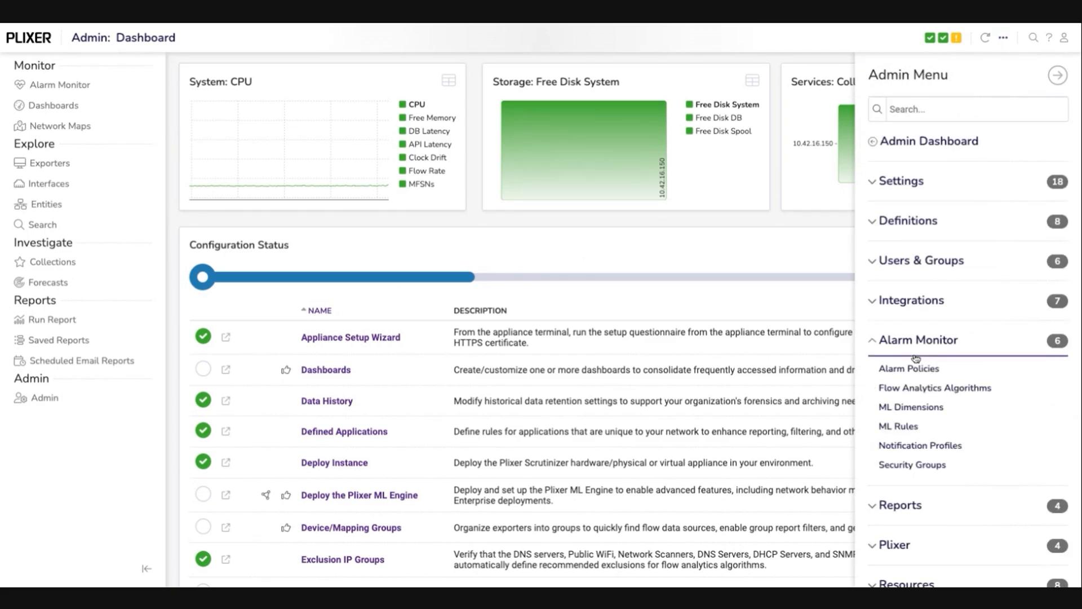
{"action": "left_click", "coordinate": [914, 465]}
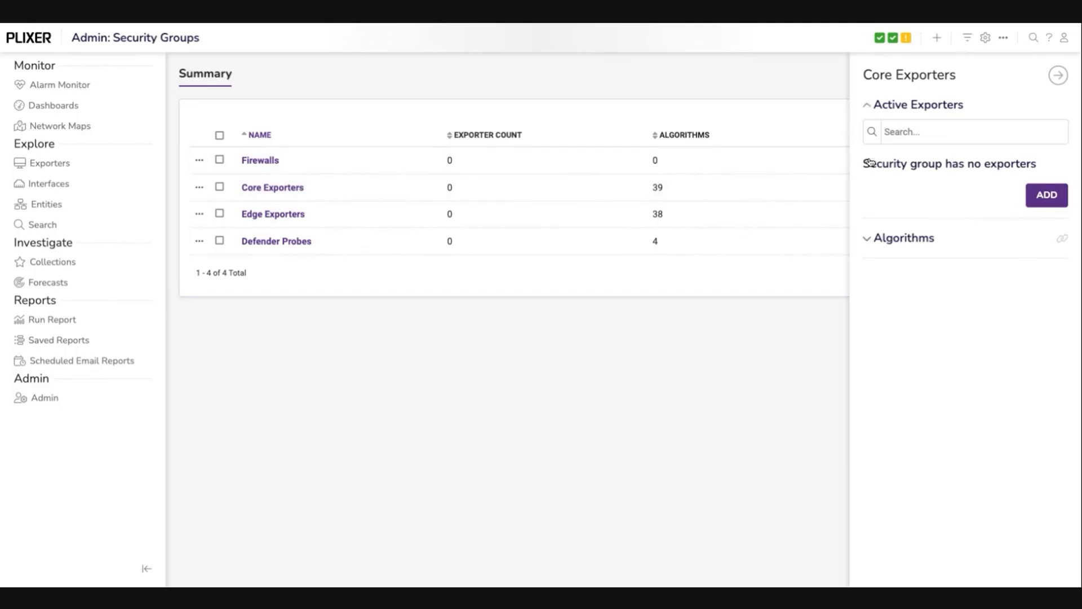
Add the exporters 10.1.1.5, 10.1.1.70, 10.1.1.222 and 10.1.2.21 to the Core Exporters security group.
{"action": "left_click", "coordinate": [1046, 194]}
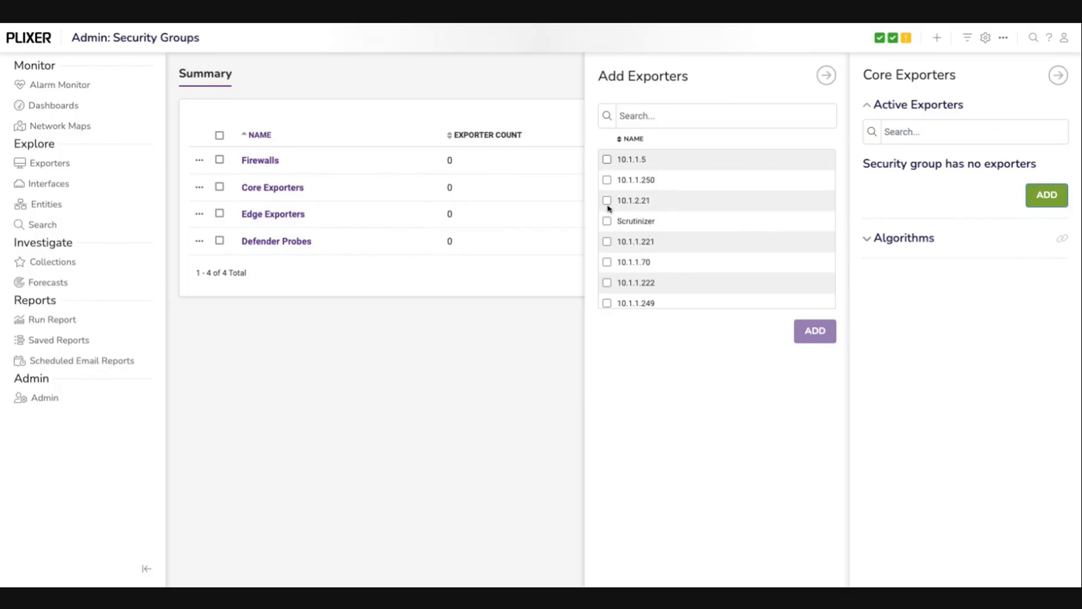
{"action": "left_click", "coordinate": [607, 160]}
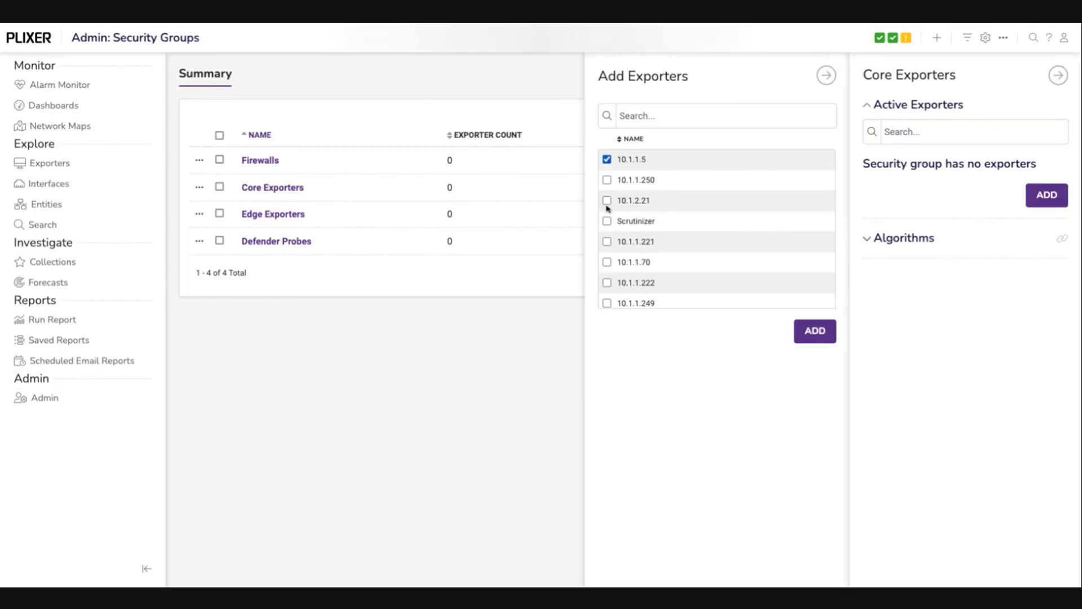
{"action": "left_click", "coordinate": [607, 262]}
{"action": "left_click", "coordinate": [607, 283]}
{"action": "scroll", "coordinate": [710, 280], "scroll_direction": "down", "scroll_amount": 1}
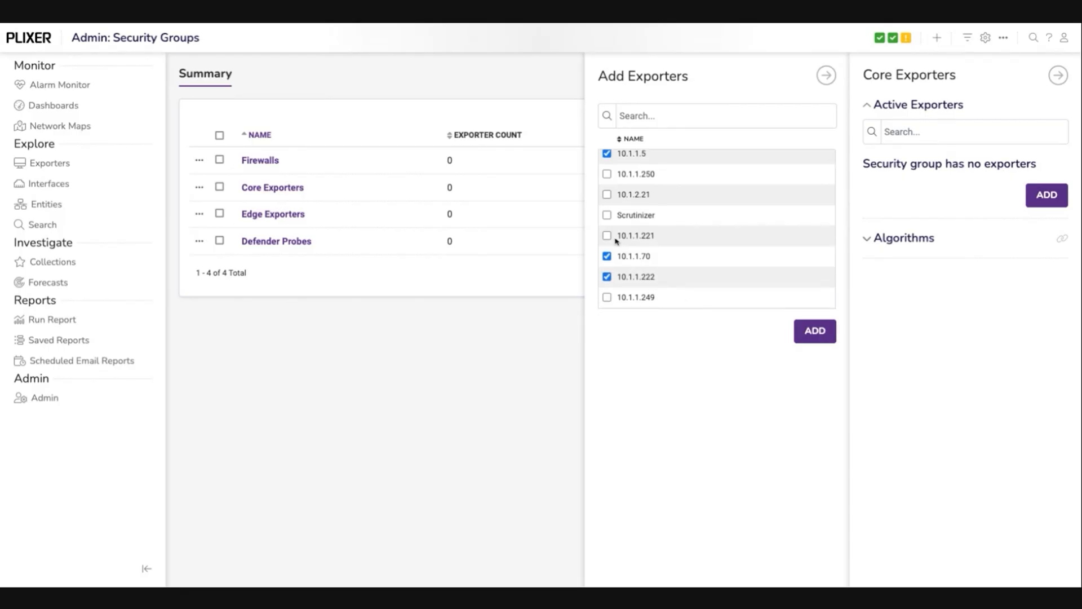
{"action": "left_click", "coordinate": [607, 194]}
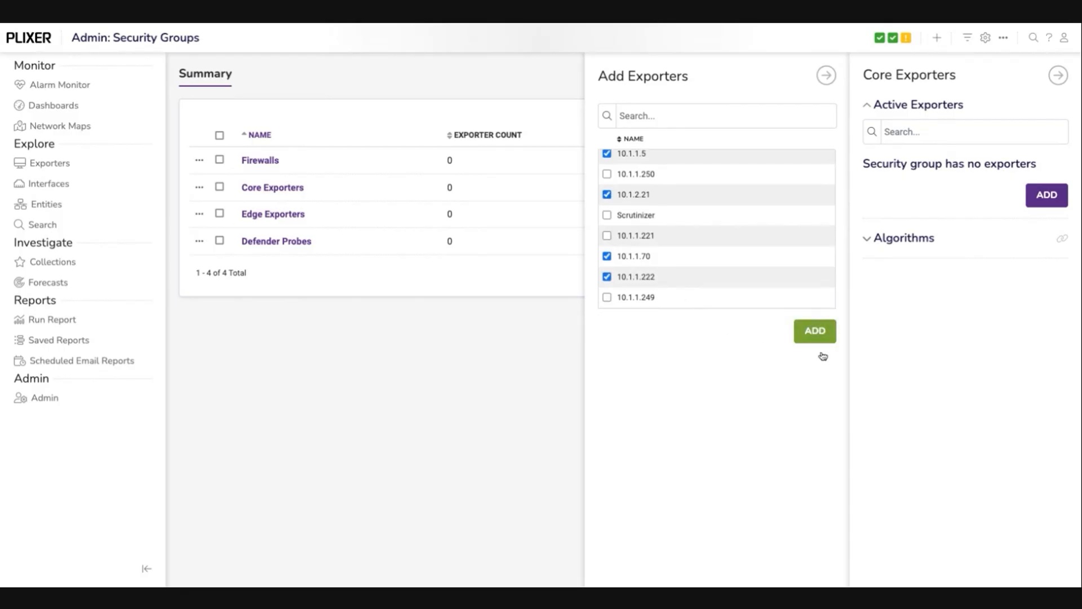
{"action": "left_click", "coordinate": [817, 335]}
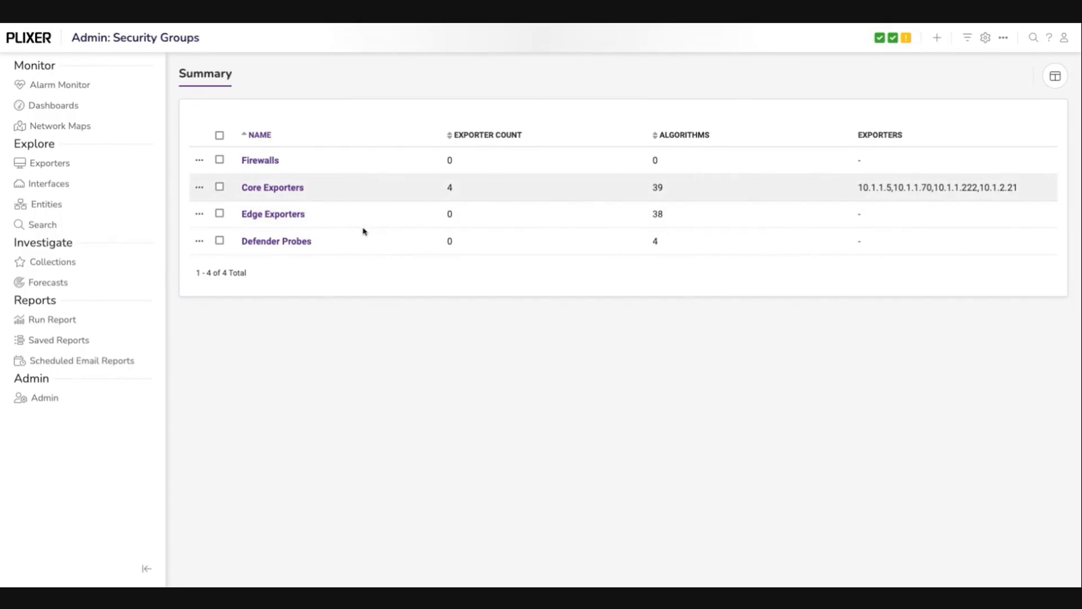
Add the exporters 10.1.1.250, 10.1.1.221 and 10.1.1.249 to the Edge Exporters security group.
{"action": "left_click", "coordinate": [282, 214]}
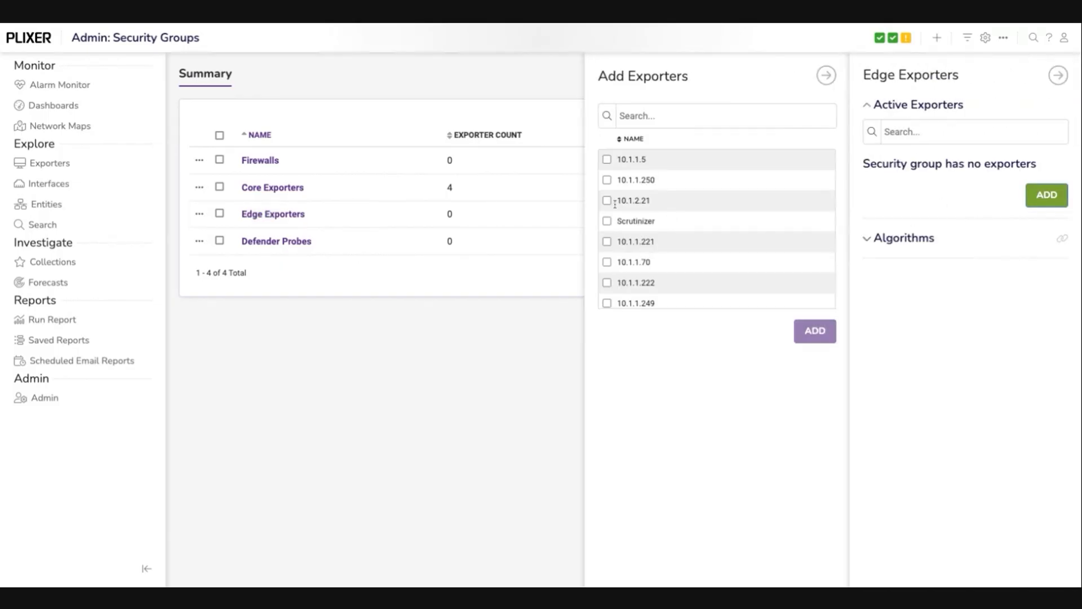
{"action": "left_click", "coordinate": [607, 159]}
{"action": "left_click", "coordinate": [606, 179]}
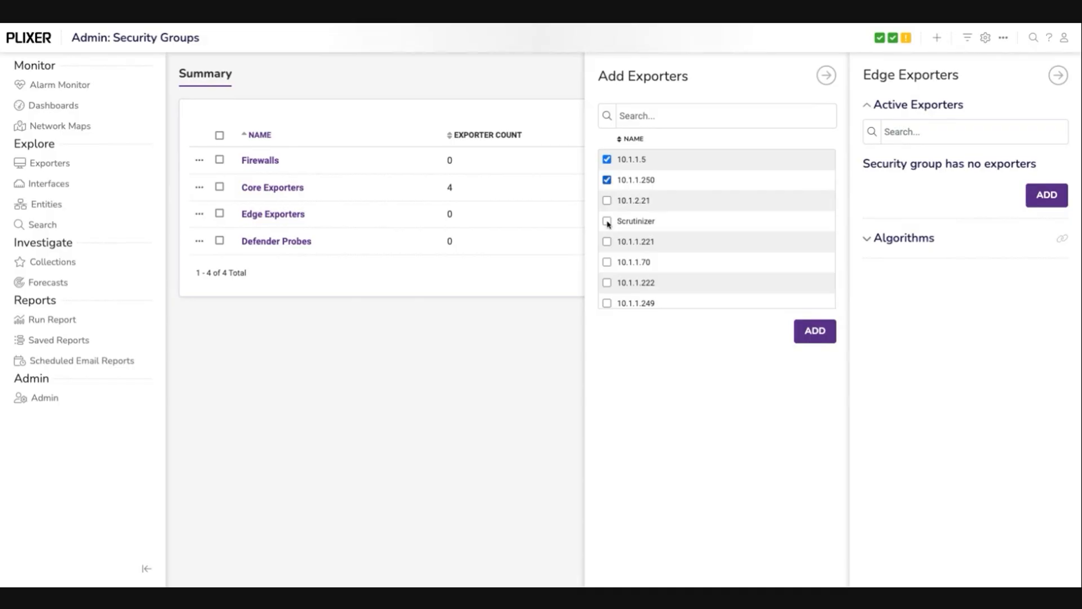
{"action": "left_click", "coordinate": [606, 159]}
{"action": "left_click", "coordinate": [606, 242]}
{"action": "left_click", "coordinate": [607, 303]}
{"action": "left_click", "coordinate": [814, 341]}
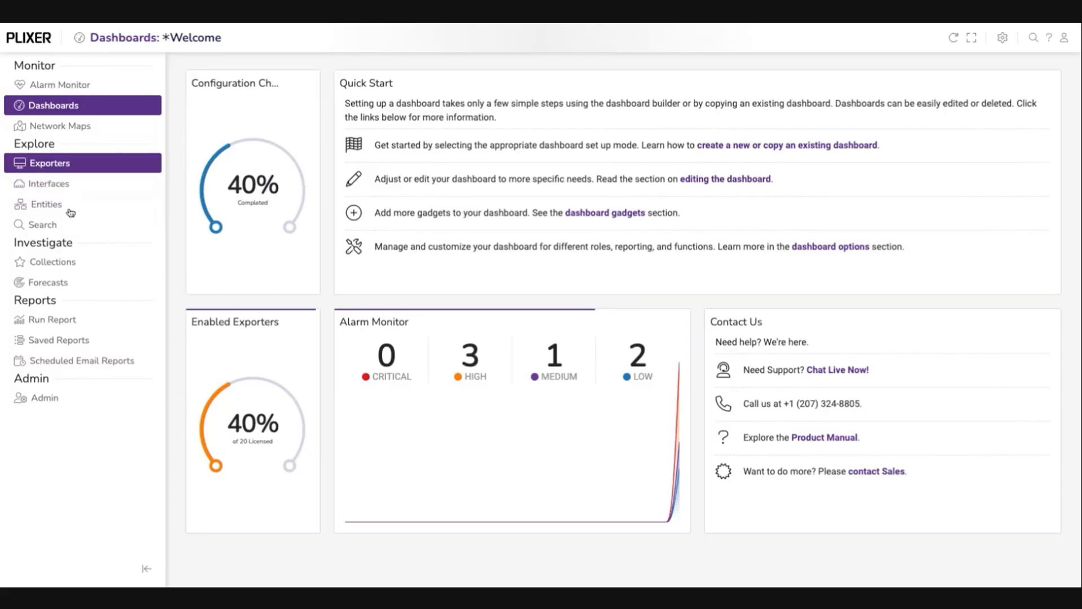
Check the list of exporters and open the SNMP Credentials page, searching the admin settings for "SNMP".
{"action": "left_click", "coordinate": [54, 164]}
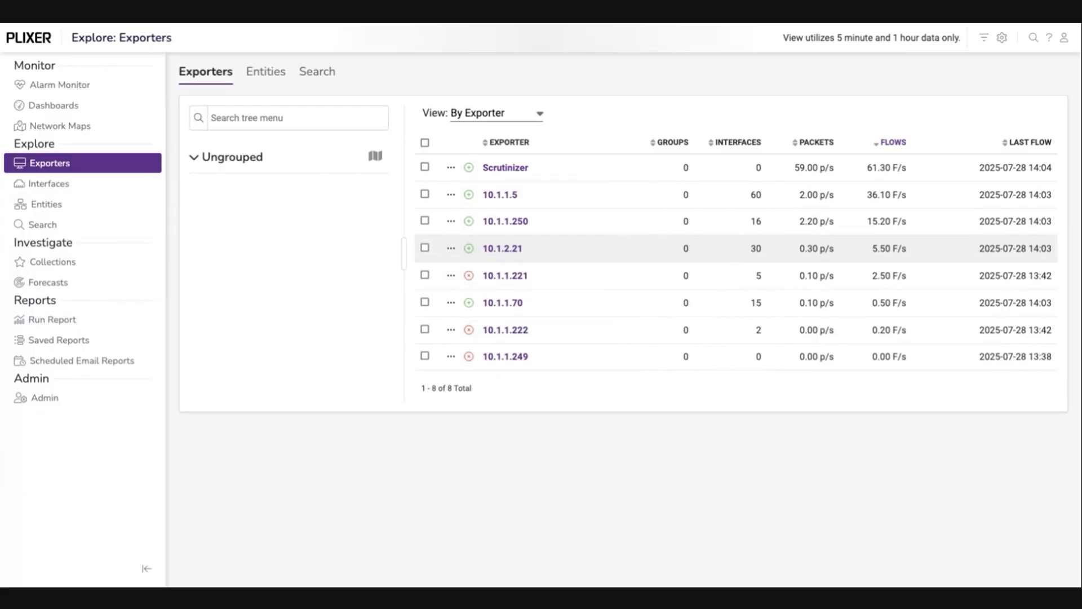
{"action": "left_click", "coordinate": [56, 402]}
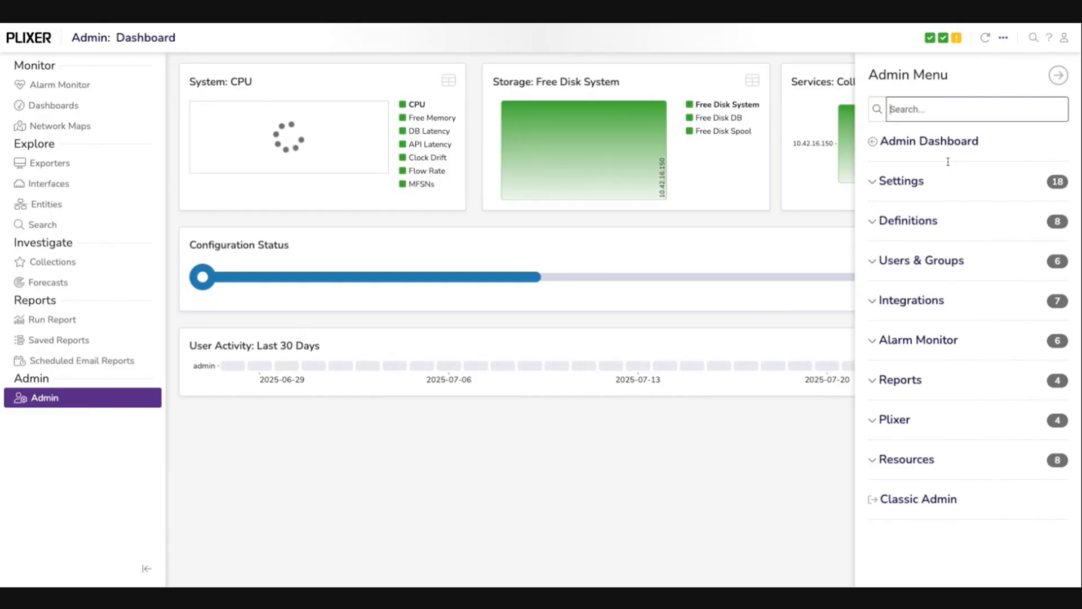
{"action": "type", "text": "SNMP"}
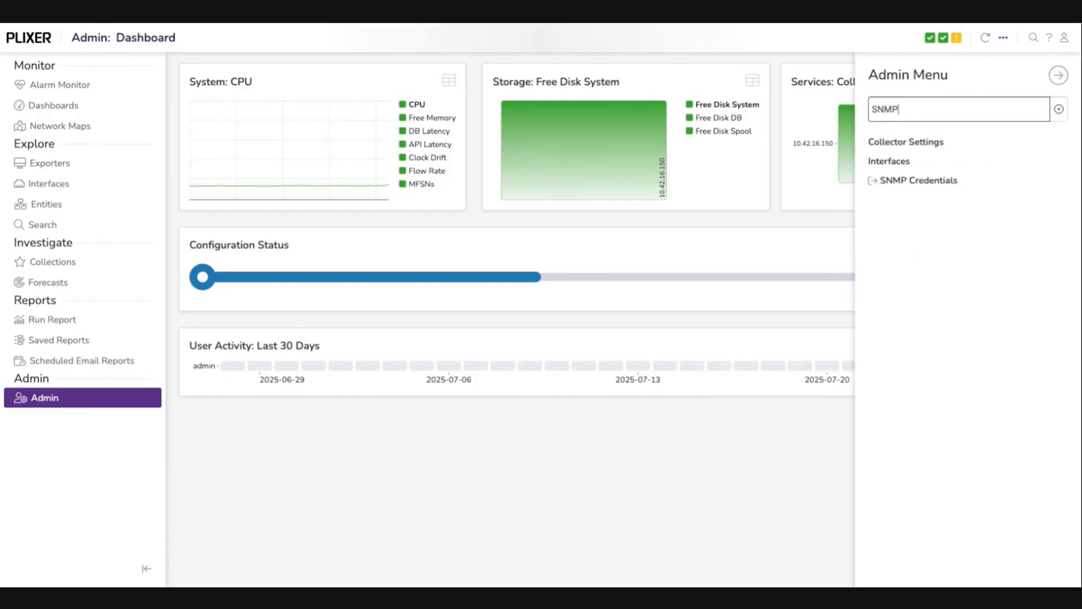
{"action": "left_click", "coordinate": [933, 224]}
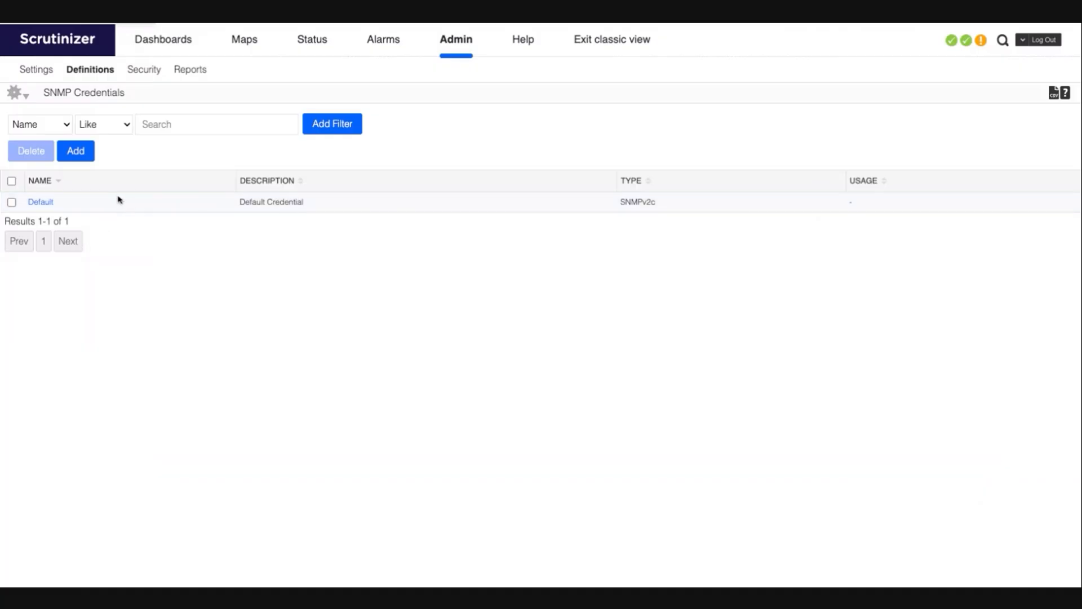
Start a new SNMP credential named "Plixer SNMP" with the description "Default Plixer SNMP String".
{"action": "left_click", "coordinate": [76, 150]}
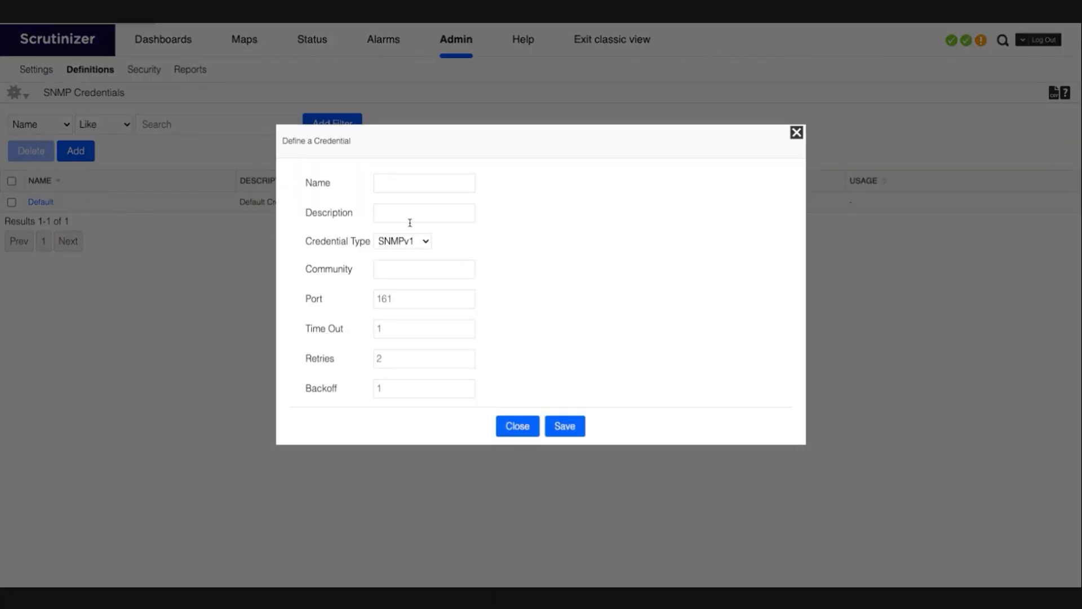
{"action": "type", "text": "Plixer SNMP"}
{"action": "key", "text": "Tab"}
{"action": "type", "text": "Default S"}
{"action": "key", "text": "BackSpace"}
{"action": "type", "text": "P"}
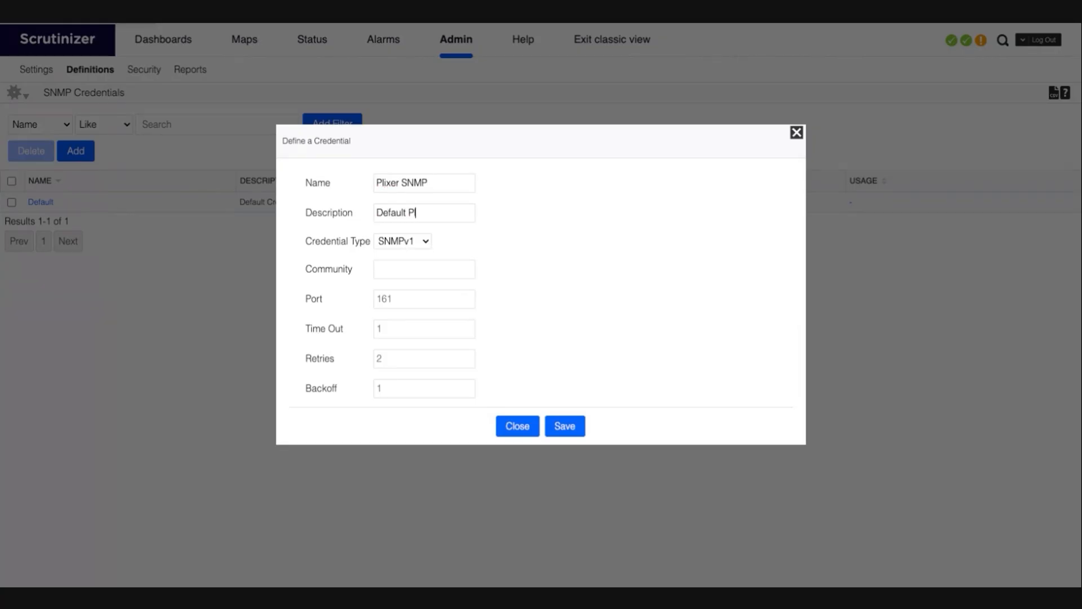
{"action": "type", "text": "lixer SNMP String"}
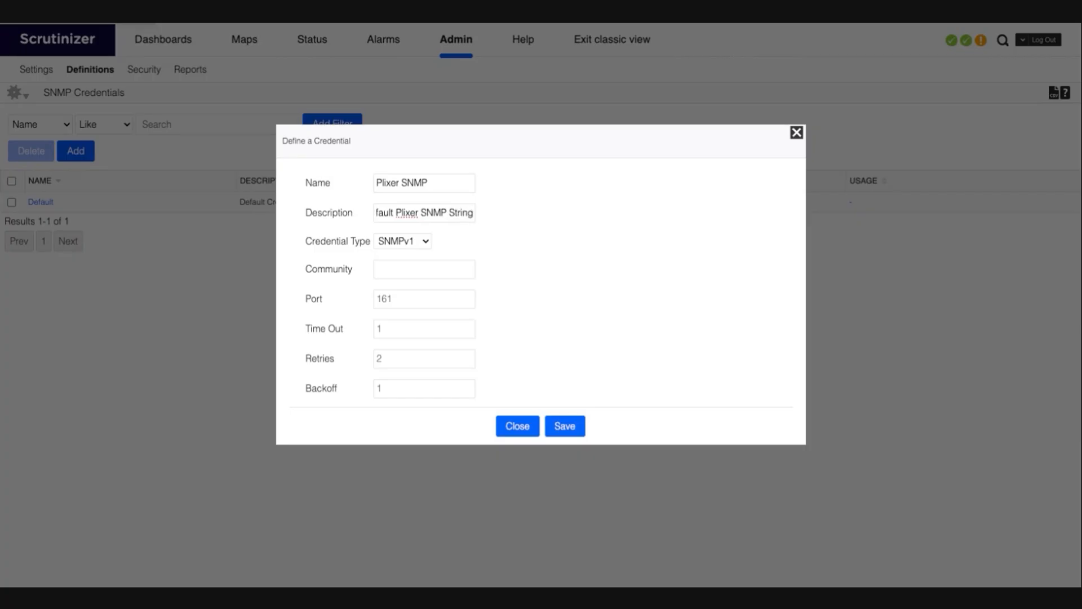
Set the new credential's type to SNMPv2c, enter the SNMP community string and save the credential.
{"action": "left_click", "coordinate": [425, 276]}
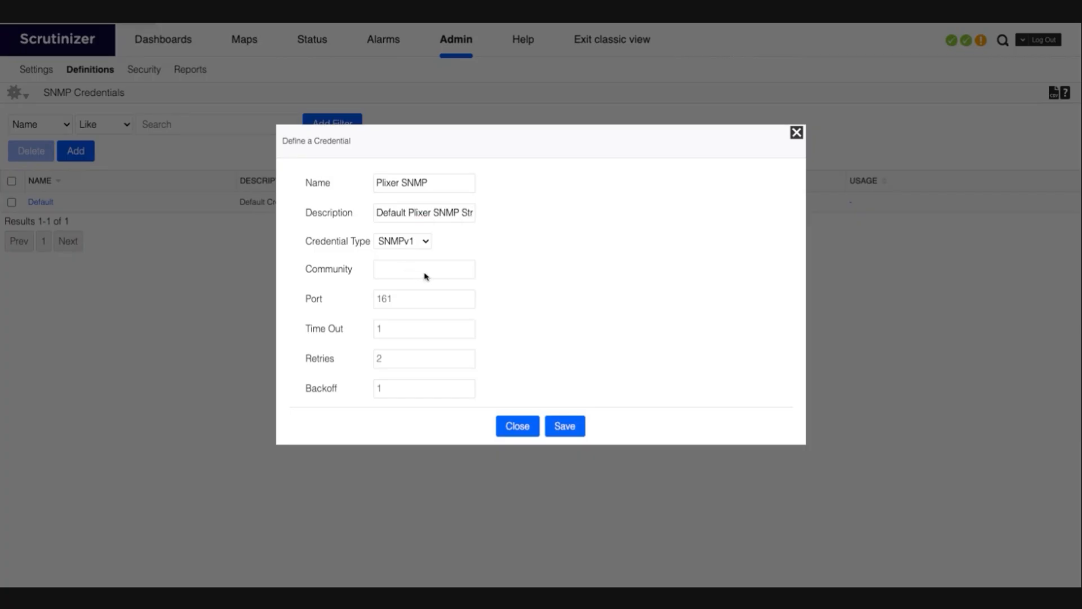
{"action": "left_click", "coordinate": [403, 241]}
{"action": "left_click", "coordinate": [403, 254]}
{"action": "key", "text": "Tab"}
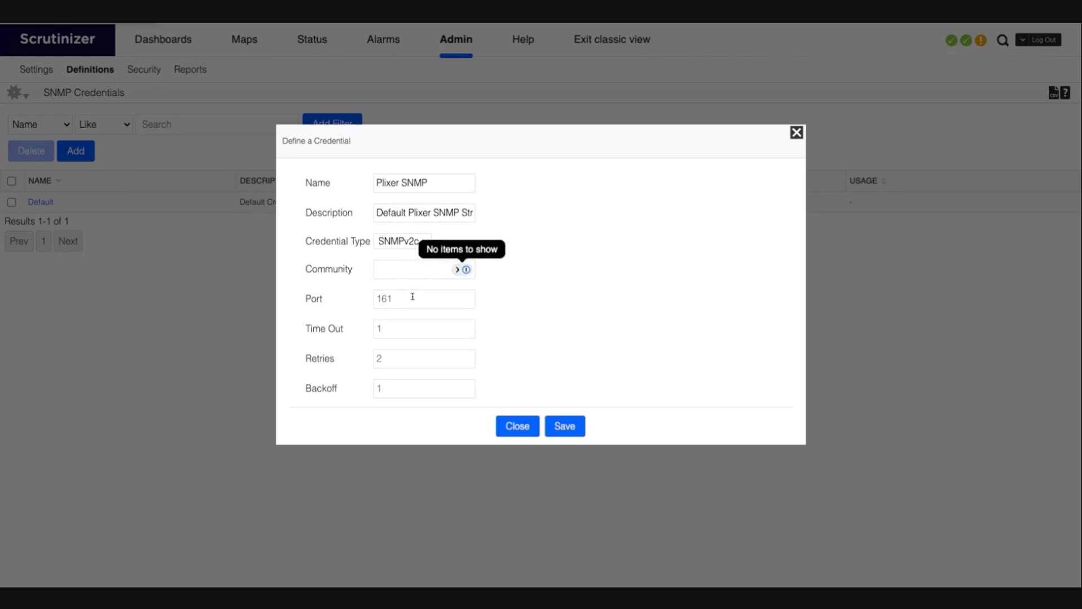
{"action": "type", "text": "••••"}
{"action": "key", "text": "BackSpace"}
{"action": "key", "text": "BackSpace"}
{"action": "key", "text": "BackSpace"}
{"action": "key", "text": "BackSpace"}
{"action": "type", "text": "••••••••"}
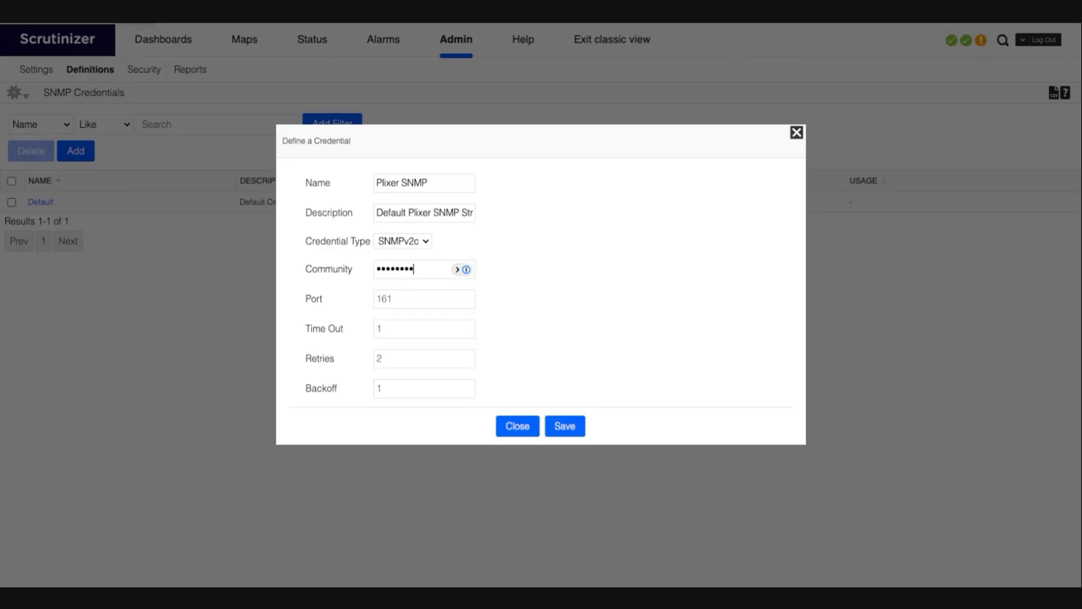
{"action": "type", "text": "•••"}
{"action": "left_click", "coordinate": [565, 429]}
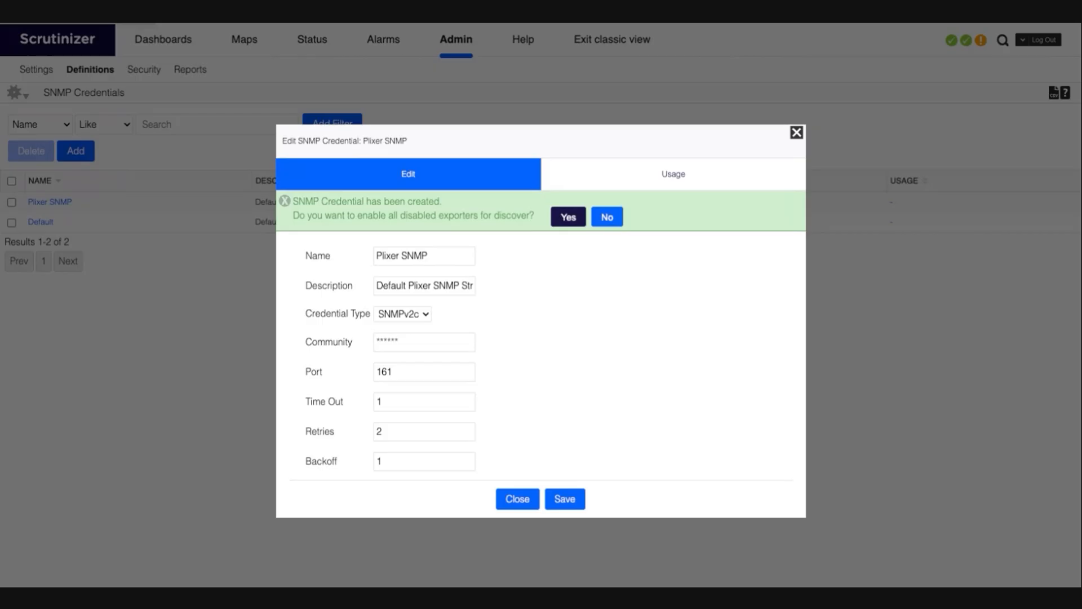
Enable all disabled exporters for discovery, decline saving the login and close the Plixer SNMP credential.
{"action": "left_click", "coordinate": [568, 217]}
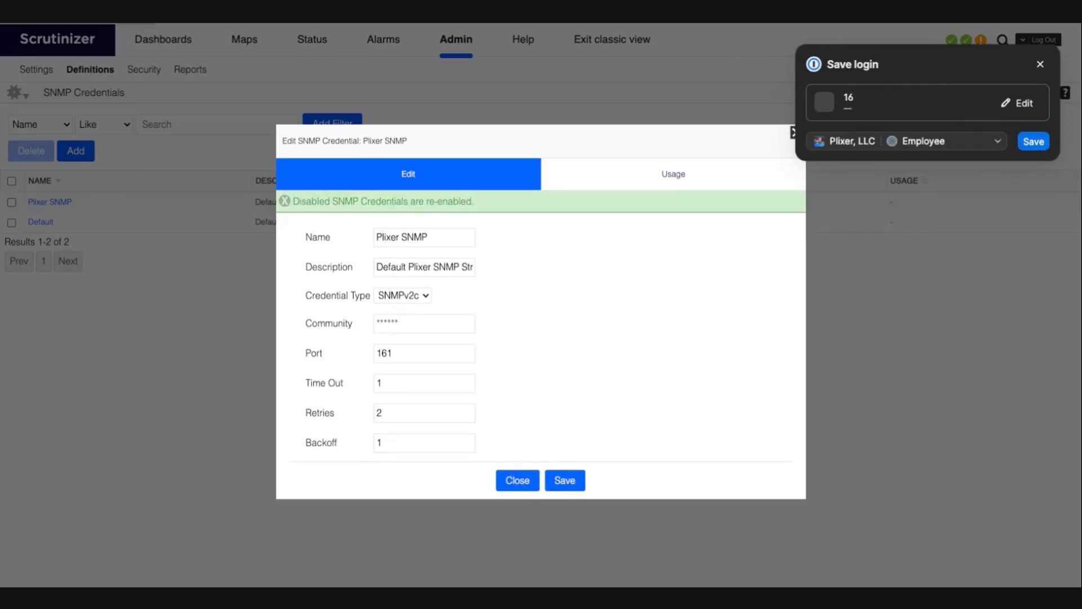
{"action": "left_click", "coordinate": [1040, 64]}
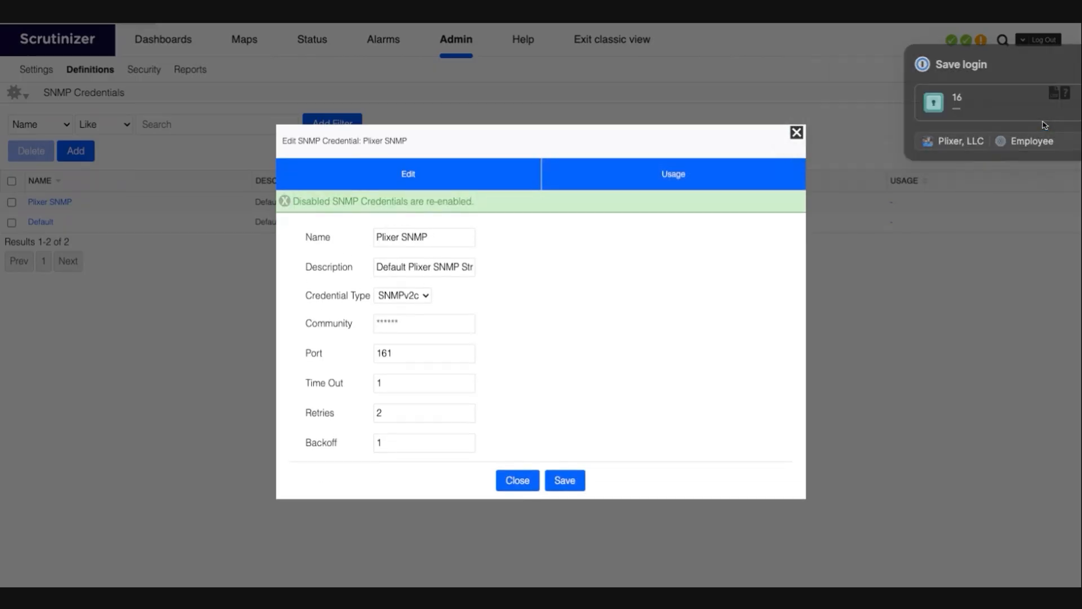
{"action": "left_click", "coordinate": [564, 479]}
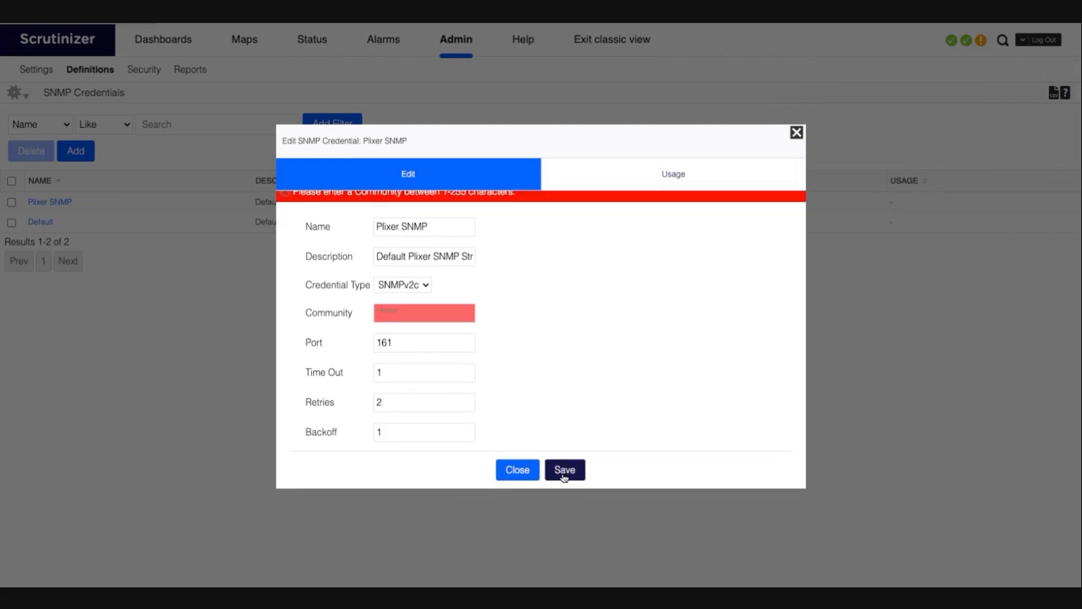
{"action": "left_click", "coordinate": [517, 478]}
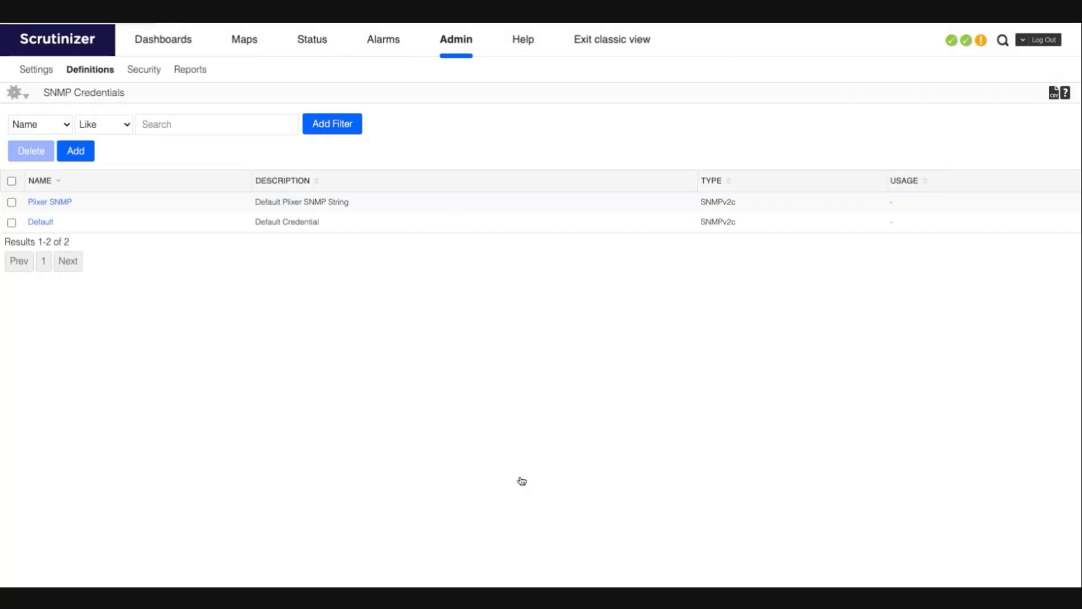